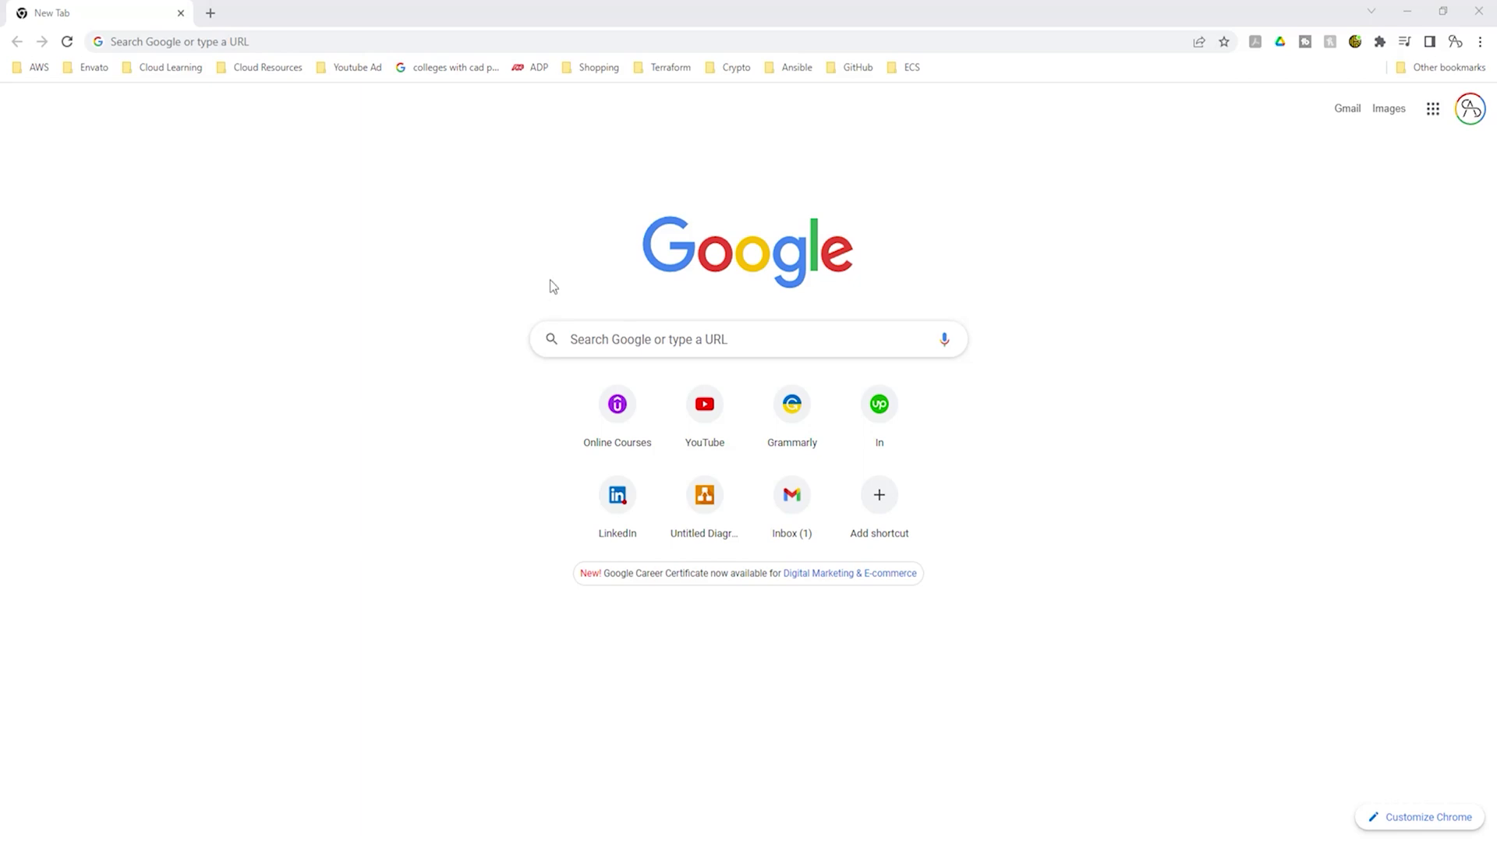
# Search Google for "docker hub" and show the results
pyautogui.click(591, 338)
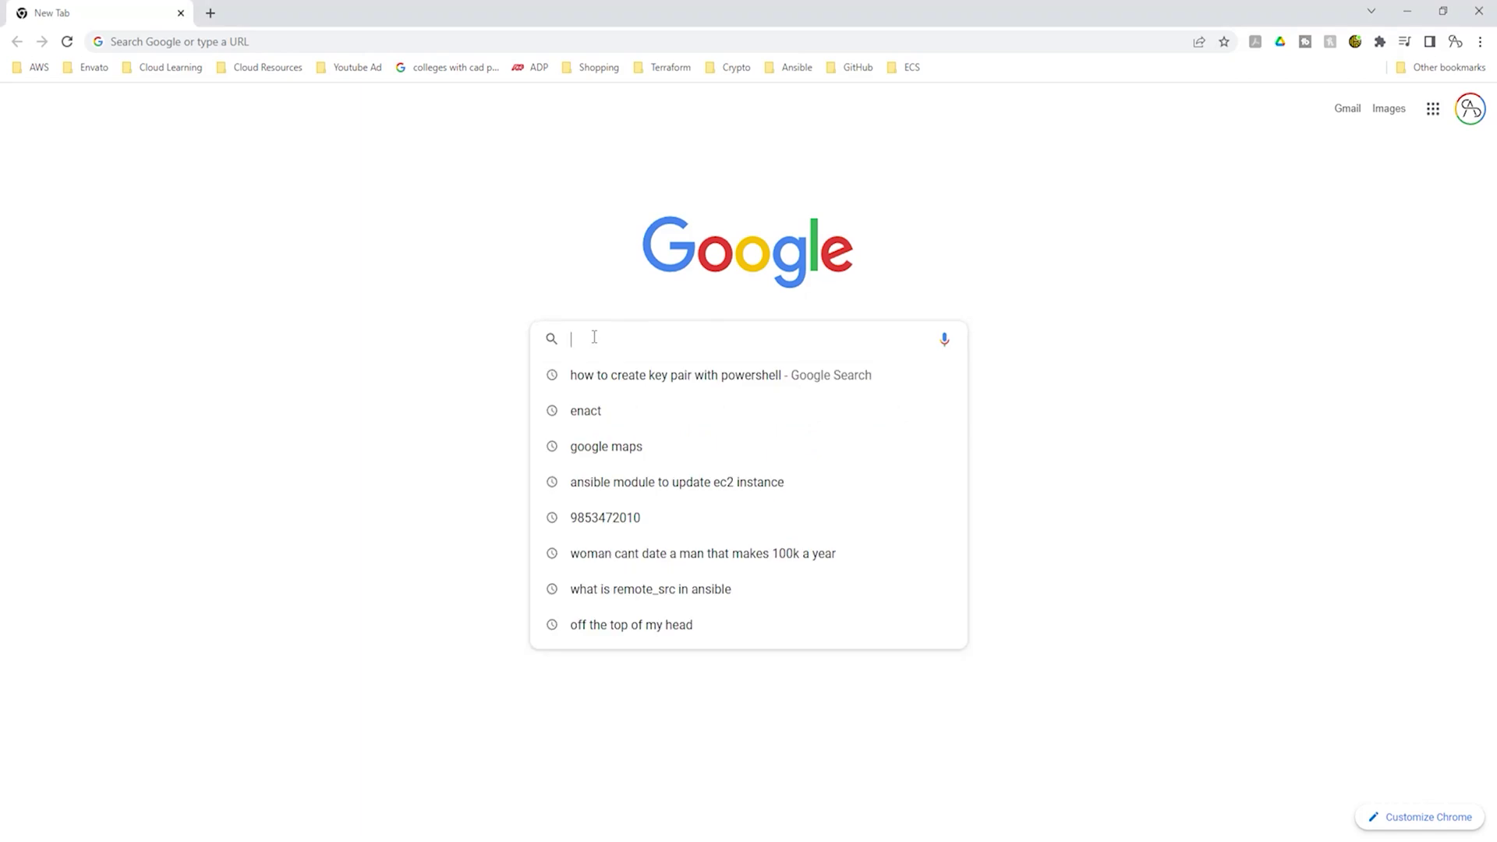
pyautogui.write('docker hu')
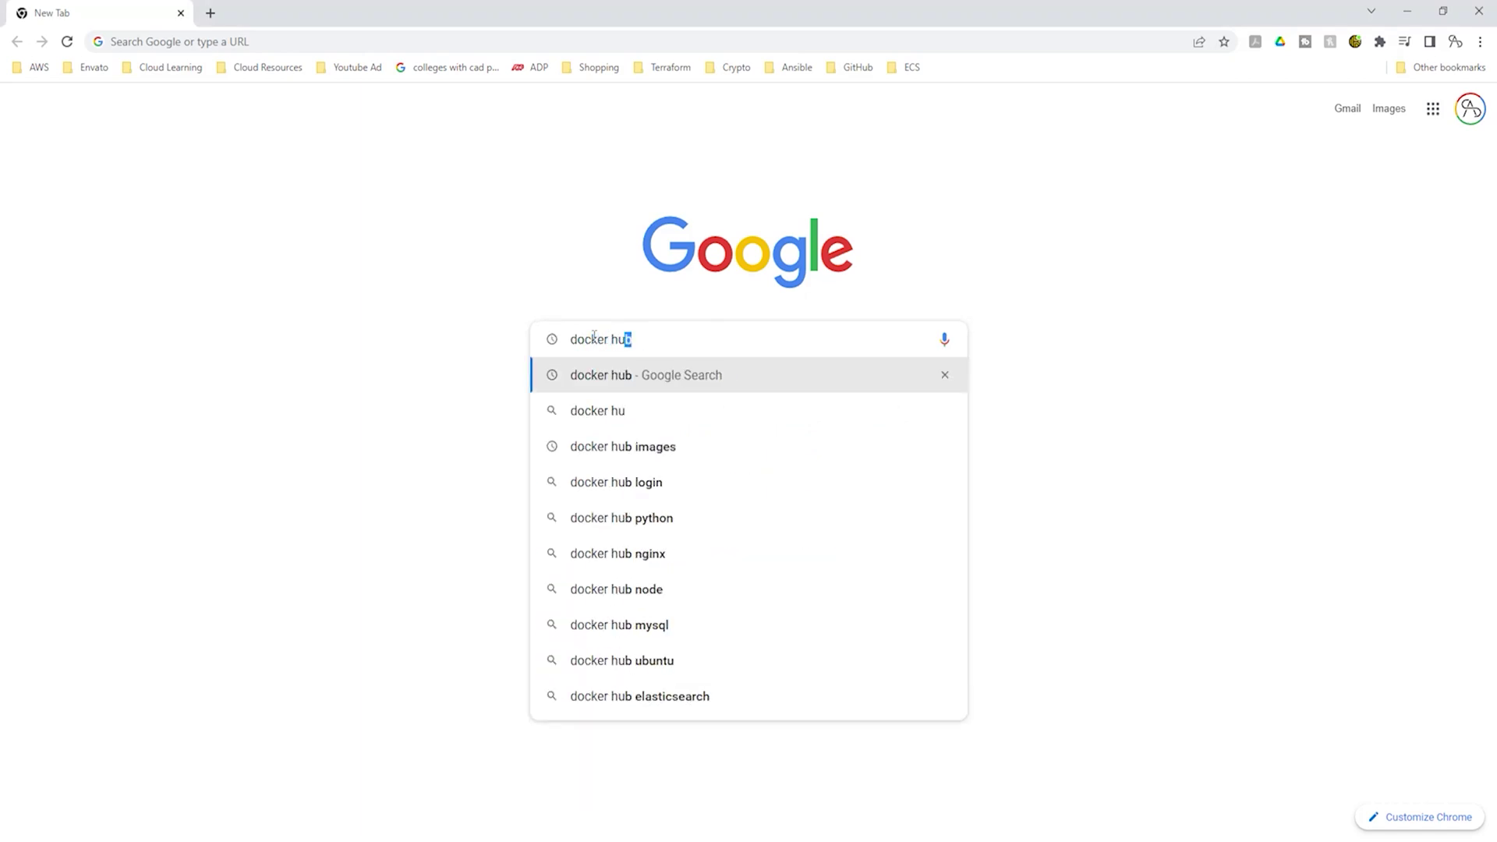
pyautogui.write('b')
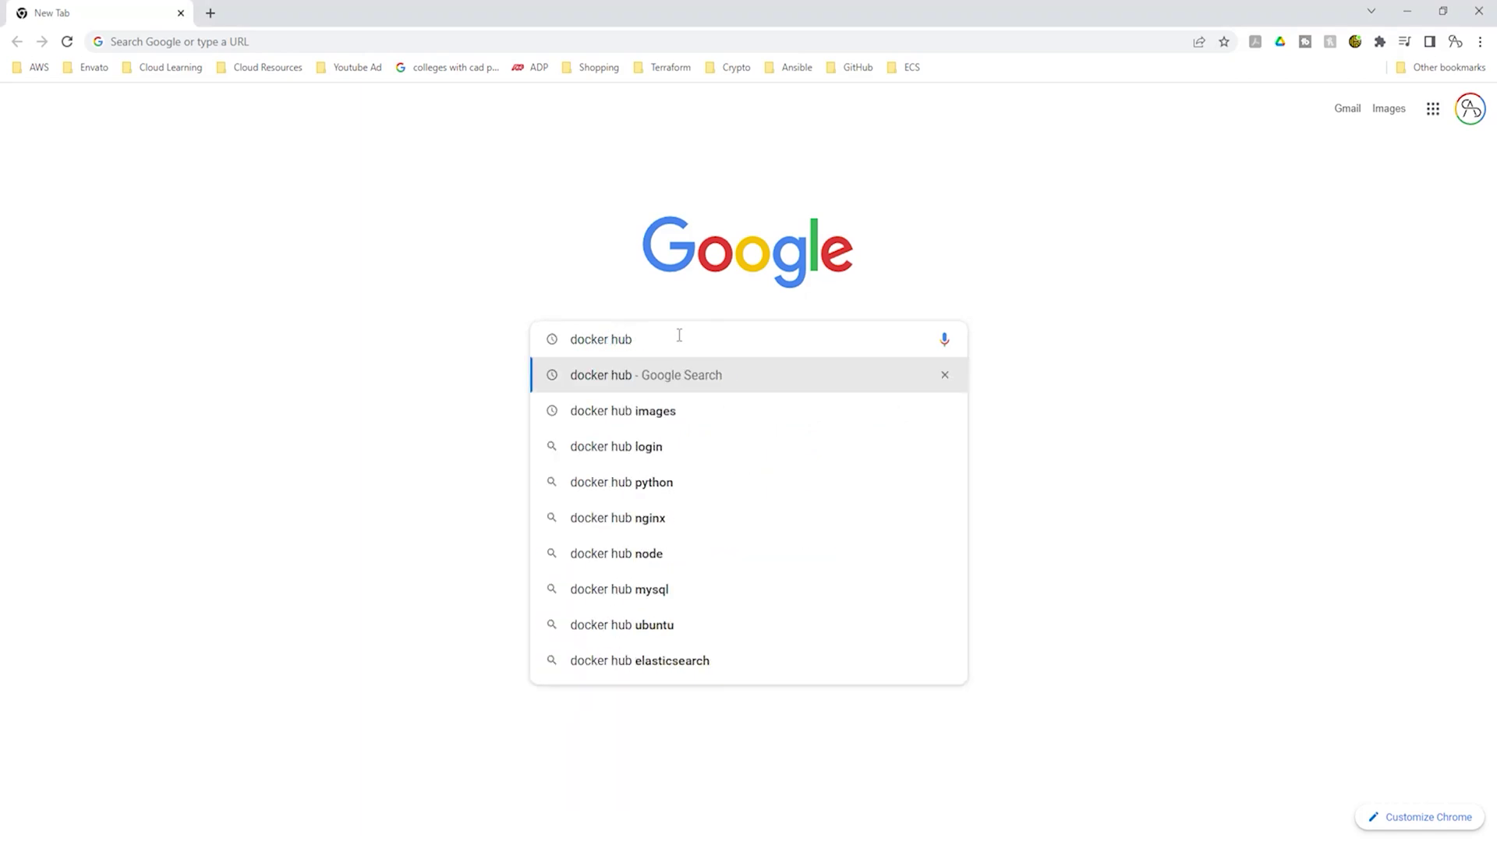
pyautogui.press('Return')
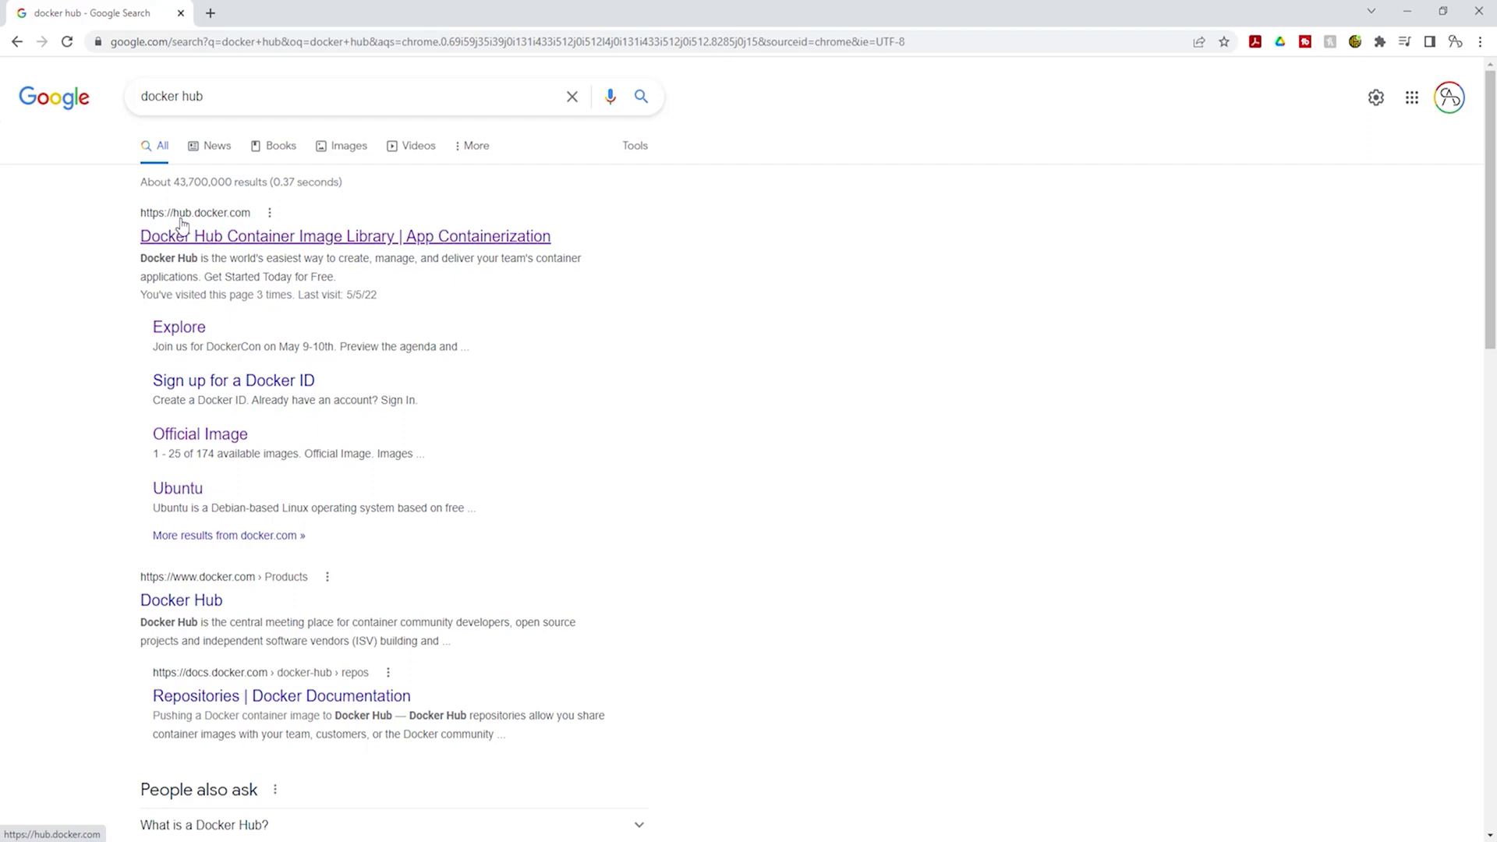
# Go to hub.docker.com from the results and start registering a new Docker ID
pyautogui.click(252, 239)
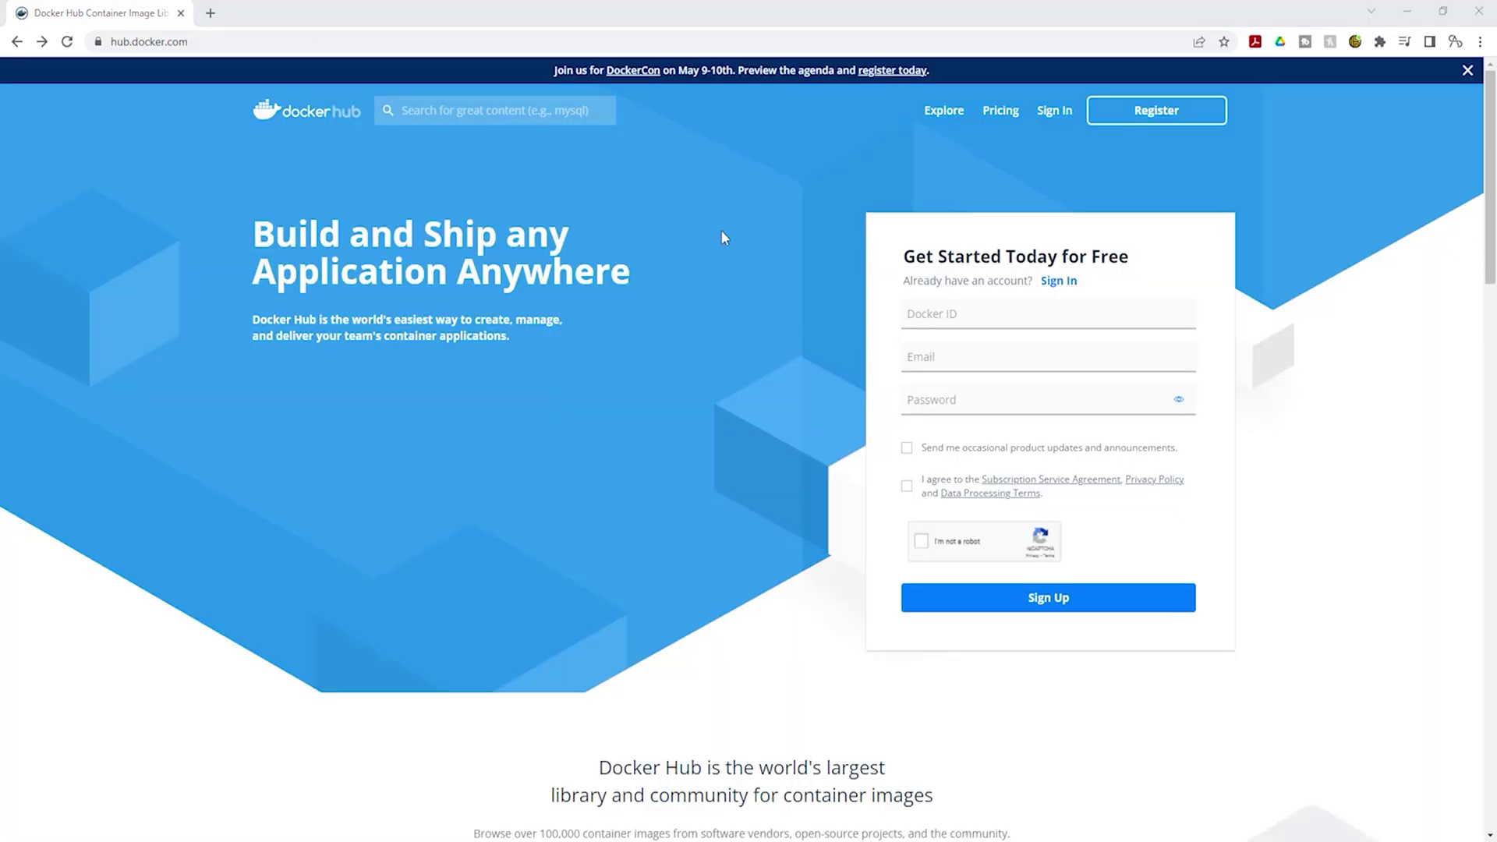
pyautogui.click(1194, 115)
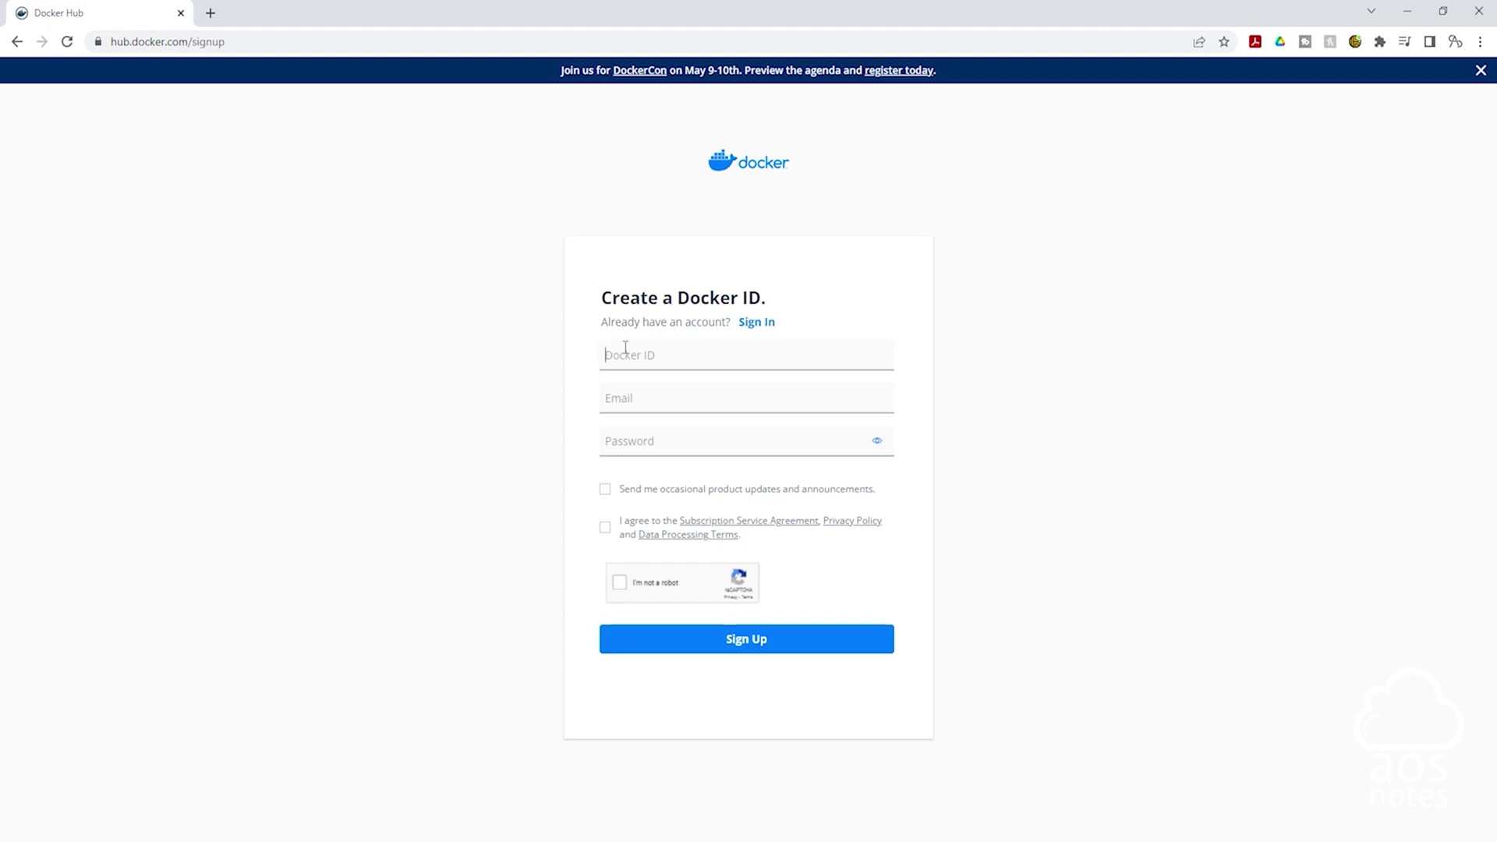
# Enter the new account's Docker ID, email address and password in the sign-up form
pyautogui.click(626, 346)
pyautogui.write('aosn')
pyautogui.write('otes77')
pyautogui.click(658, 396)
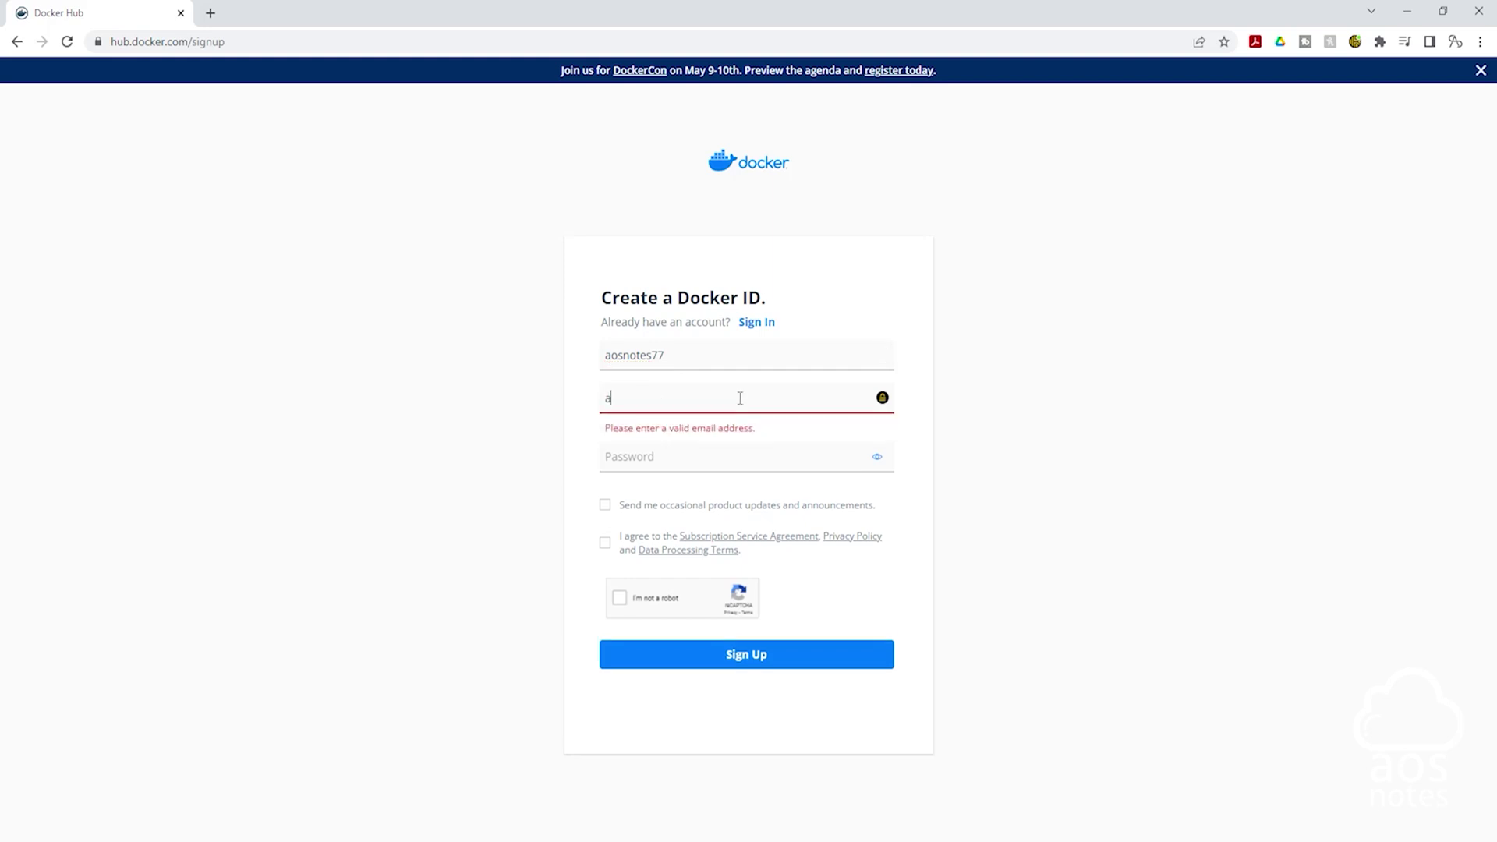
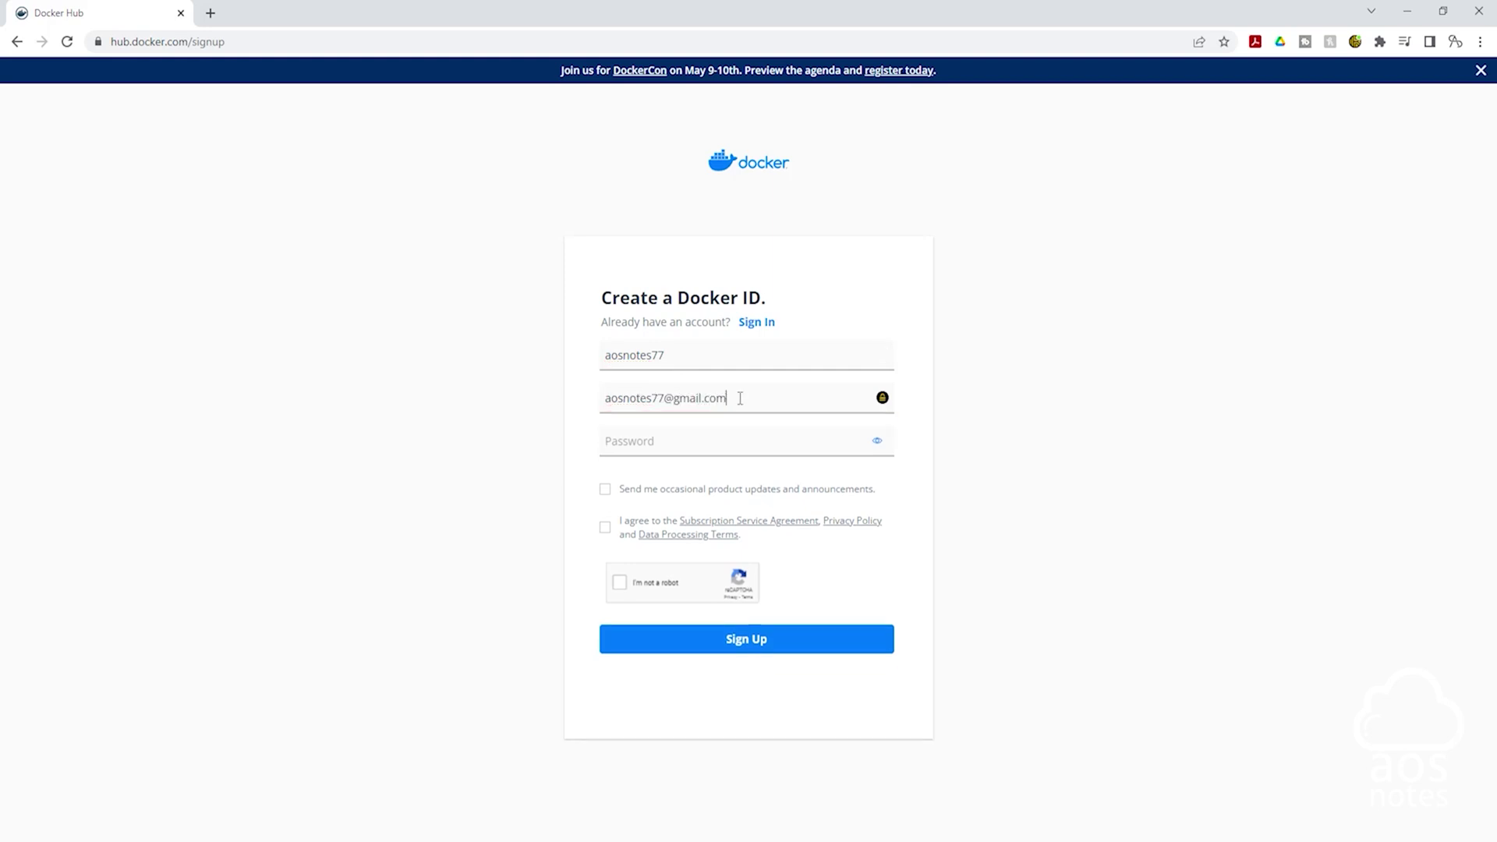
pyautogui.click(729, 435)
pyautogui.click(697, 439)
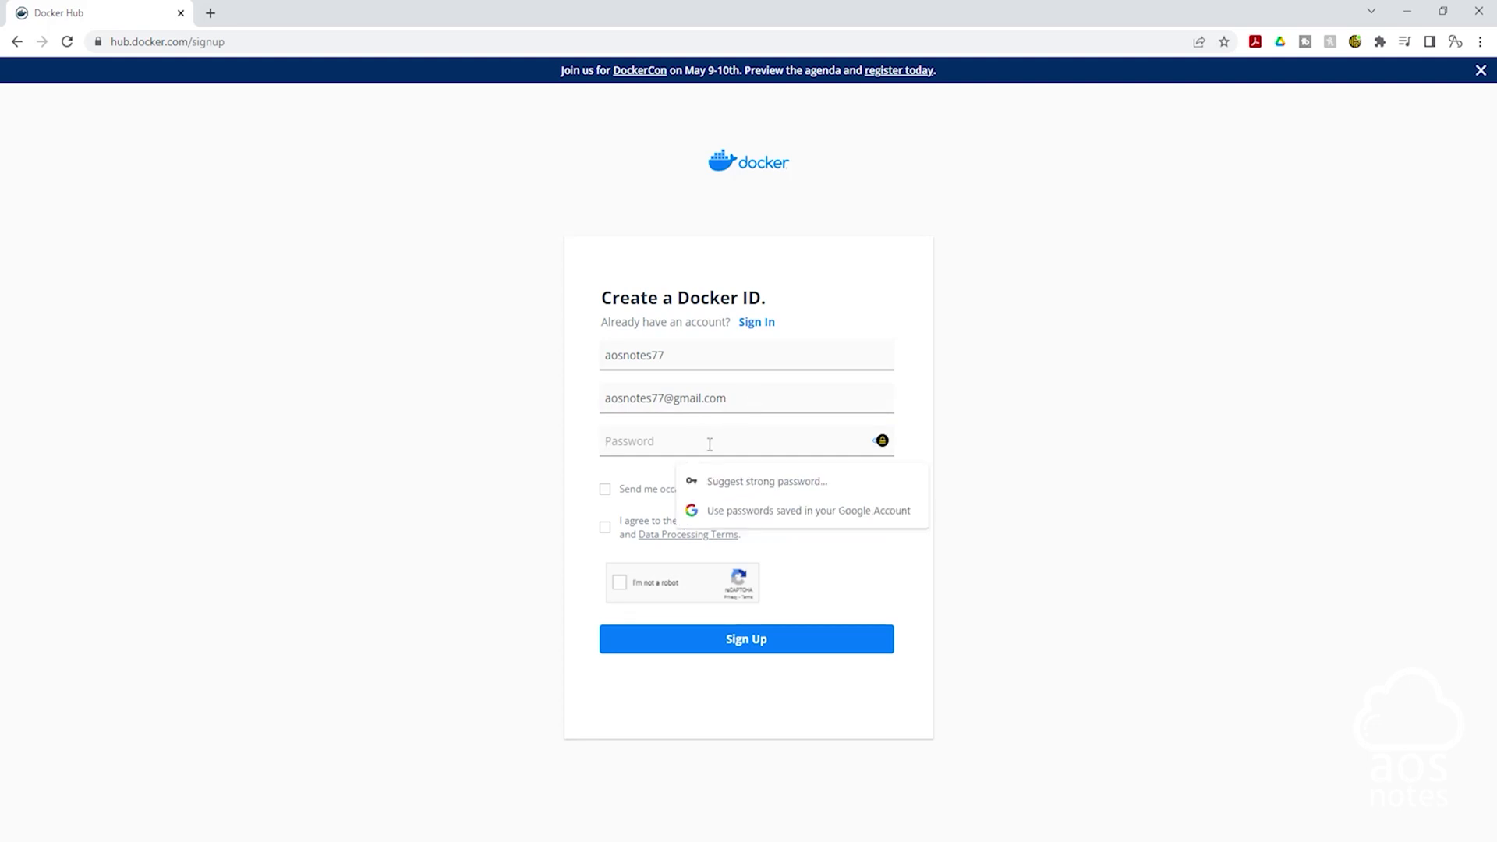
pyautogui.write('*************')
pyautogui.press('Escape')
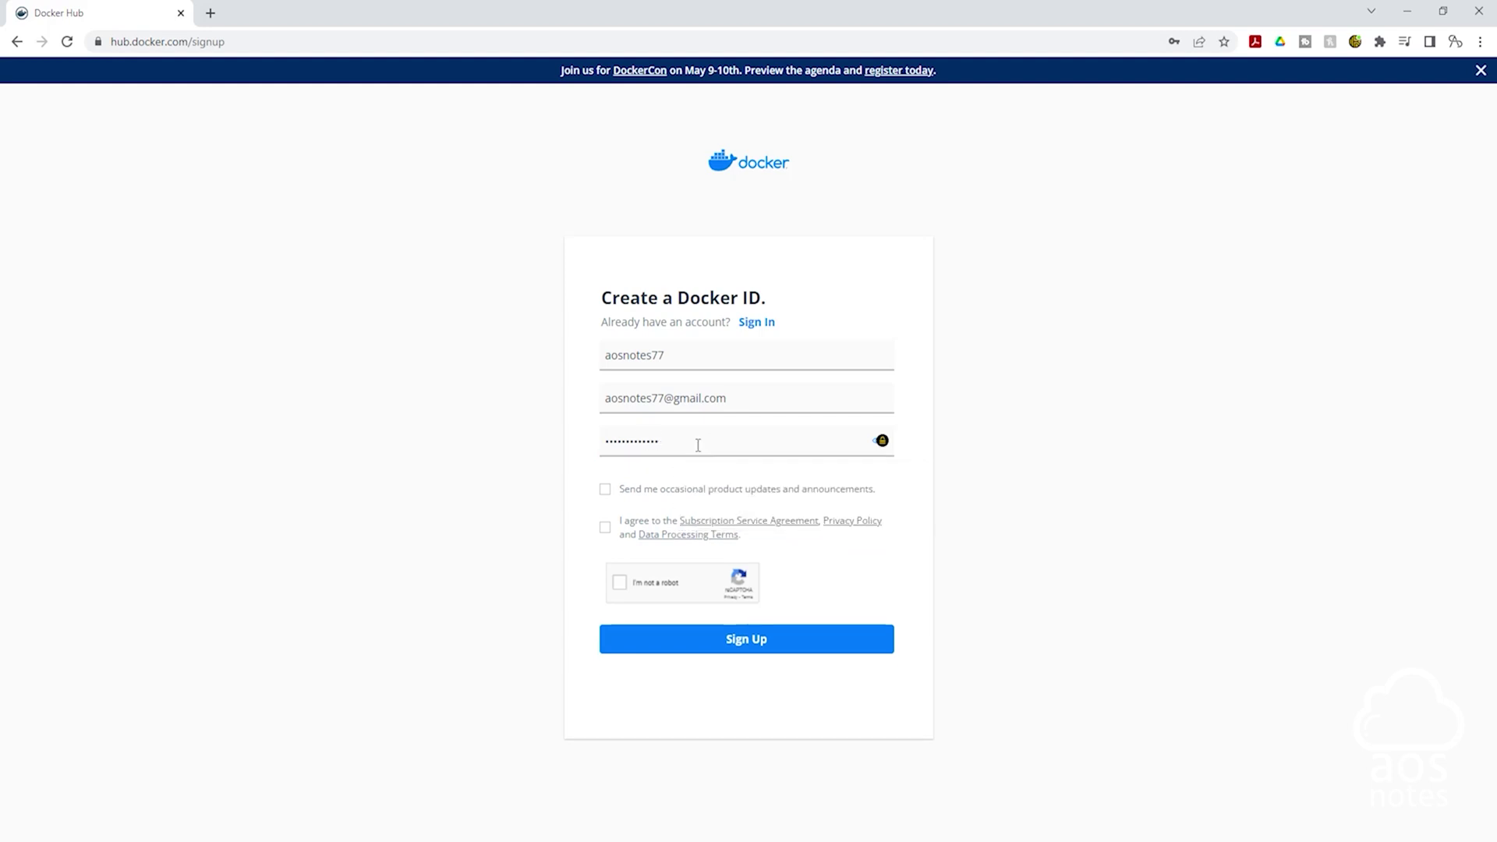
# Accept the terms, pass the not-a-robot check and submit the registration
pyautogui.click(605, 528)
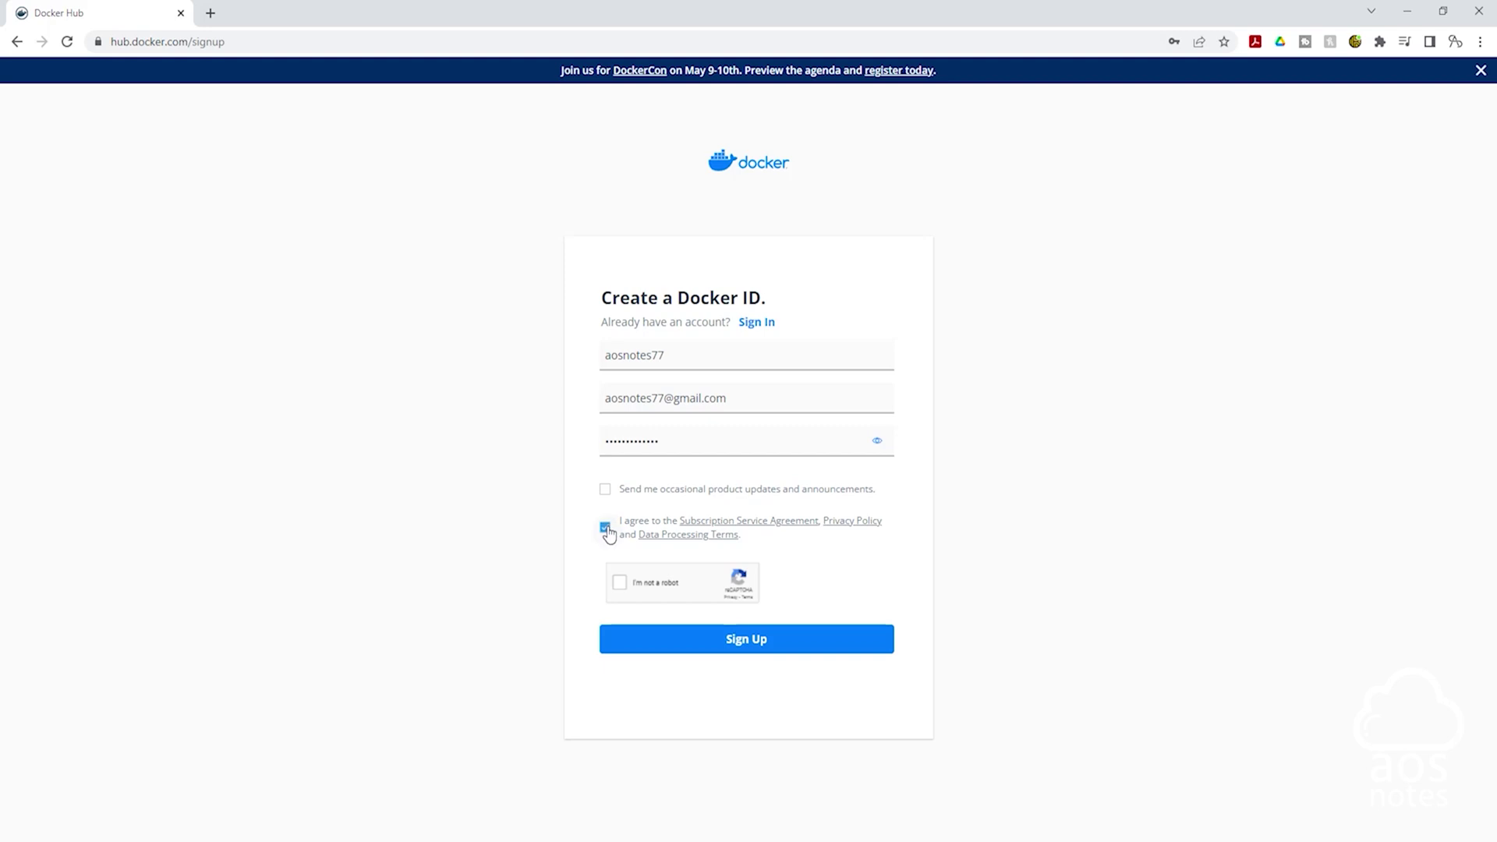
pyautogui.click(618, 582)
pyautogui.click(737, 644)
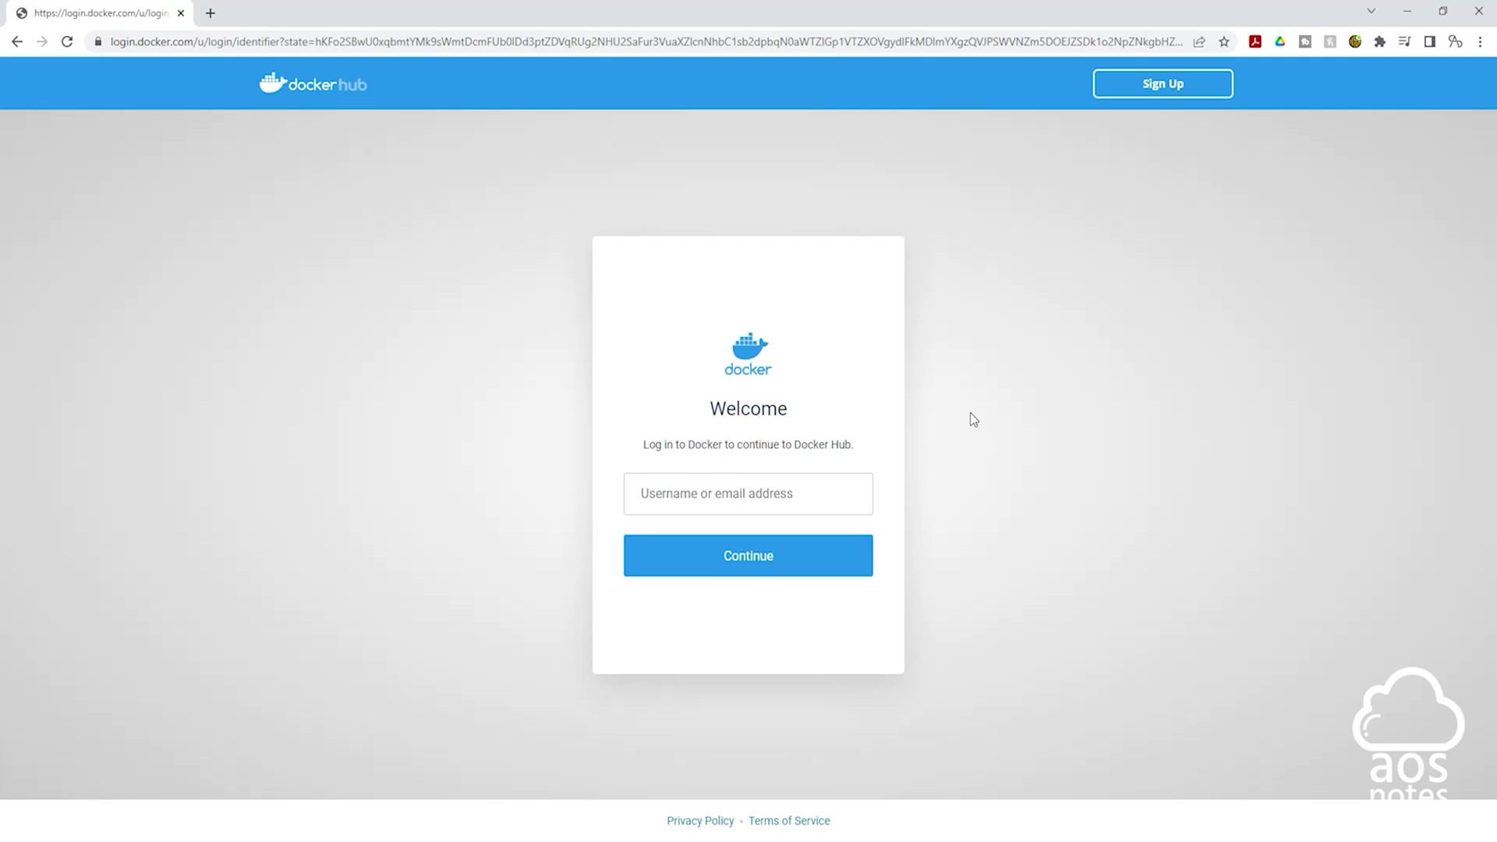
# Sign in on the Welcome page with the new Docker ID and its password
pyautogui.click(722, 494)
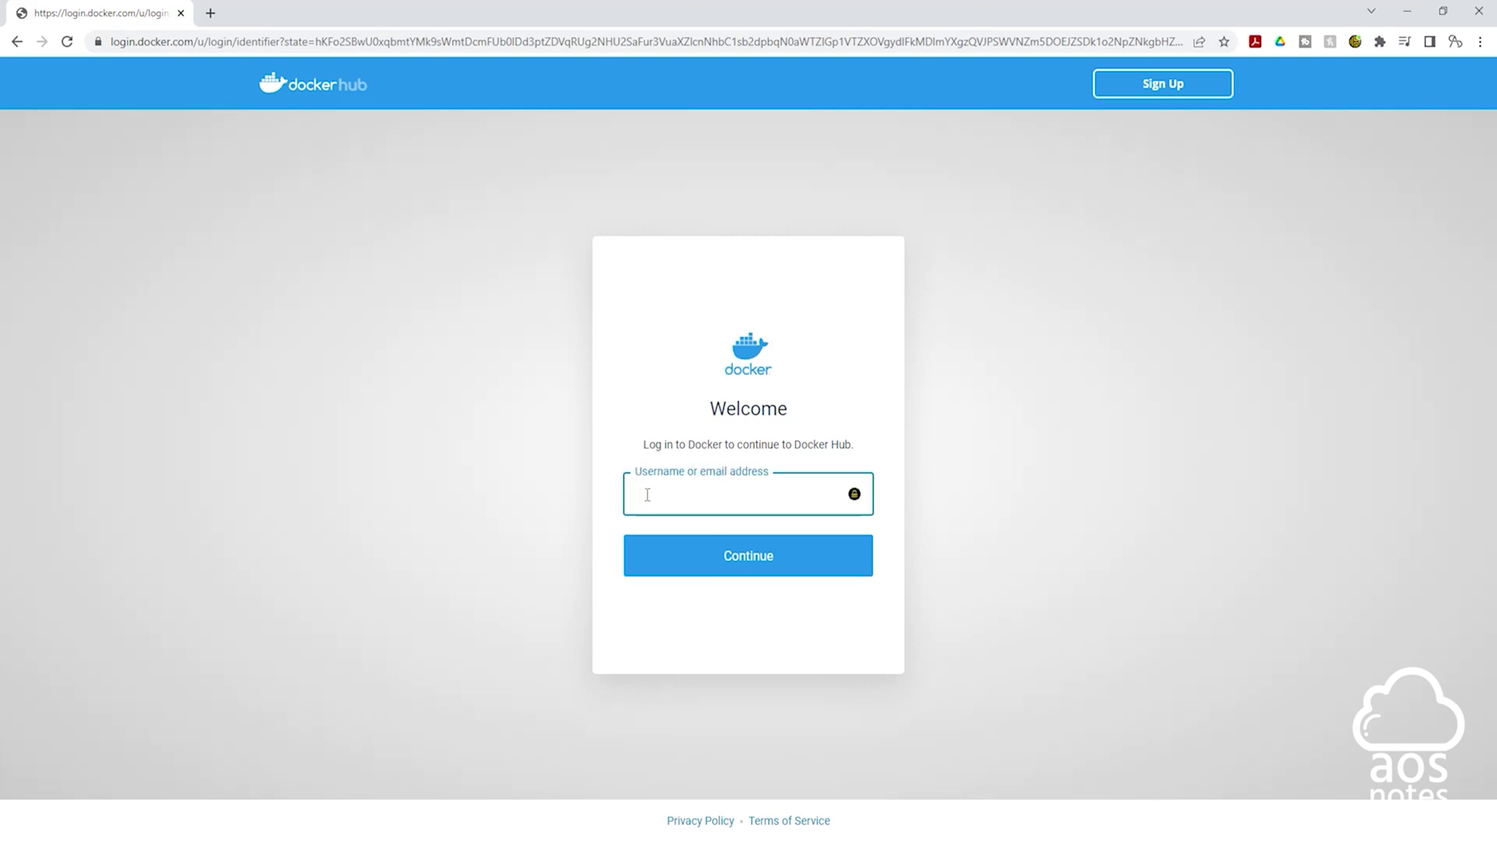
pyautogui.write('aosnotes')
pyautogui.write('77')
pyautogui.click(761, 557)
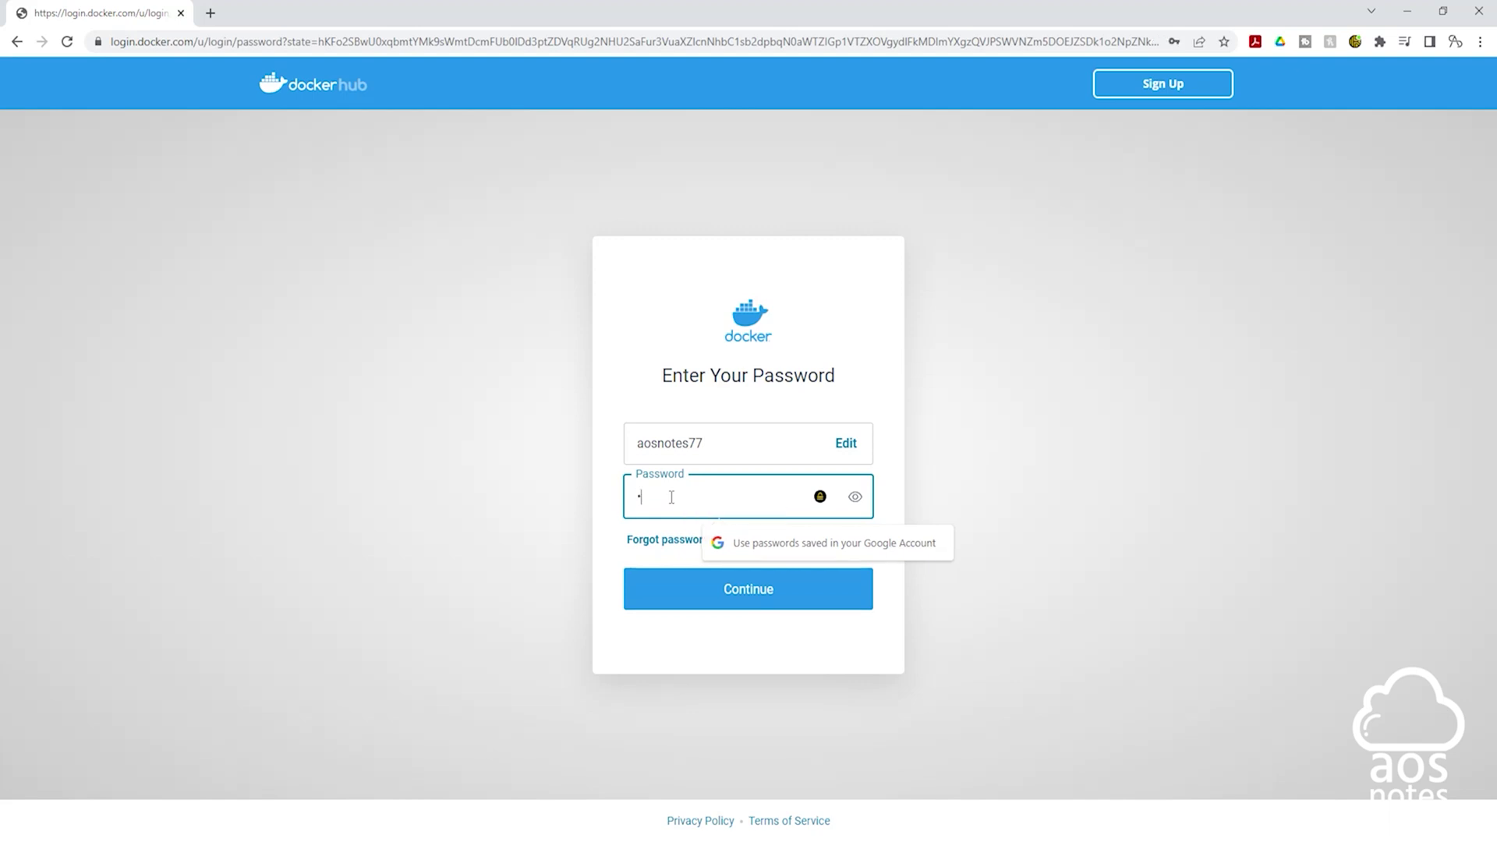
pyautogui.write('••••••')
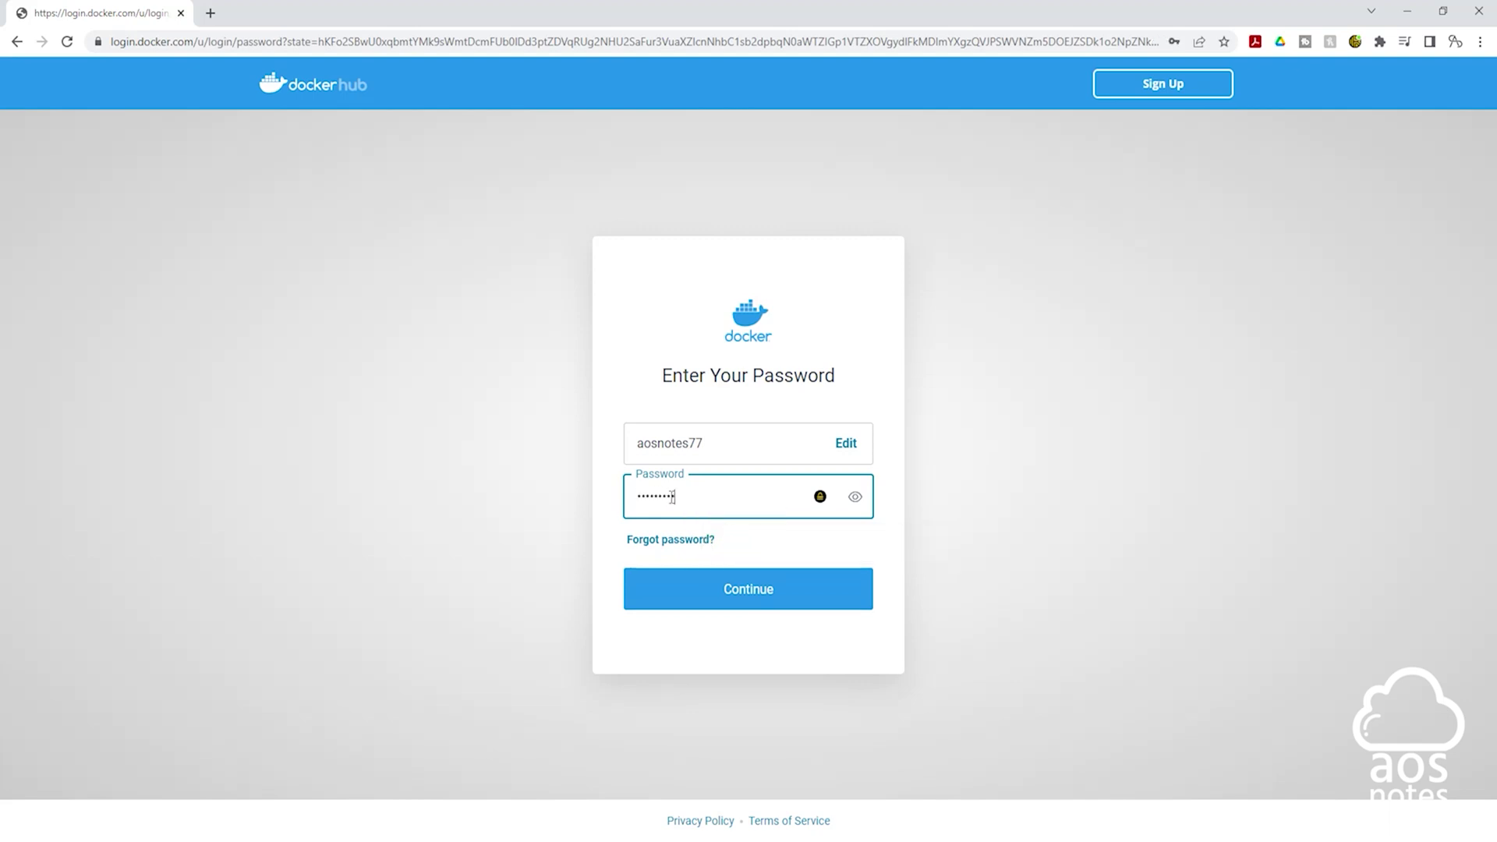
pyautogui.write('••••••')
pyautogui.click(748, 594)
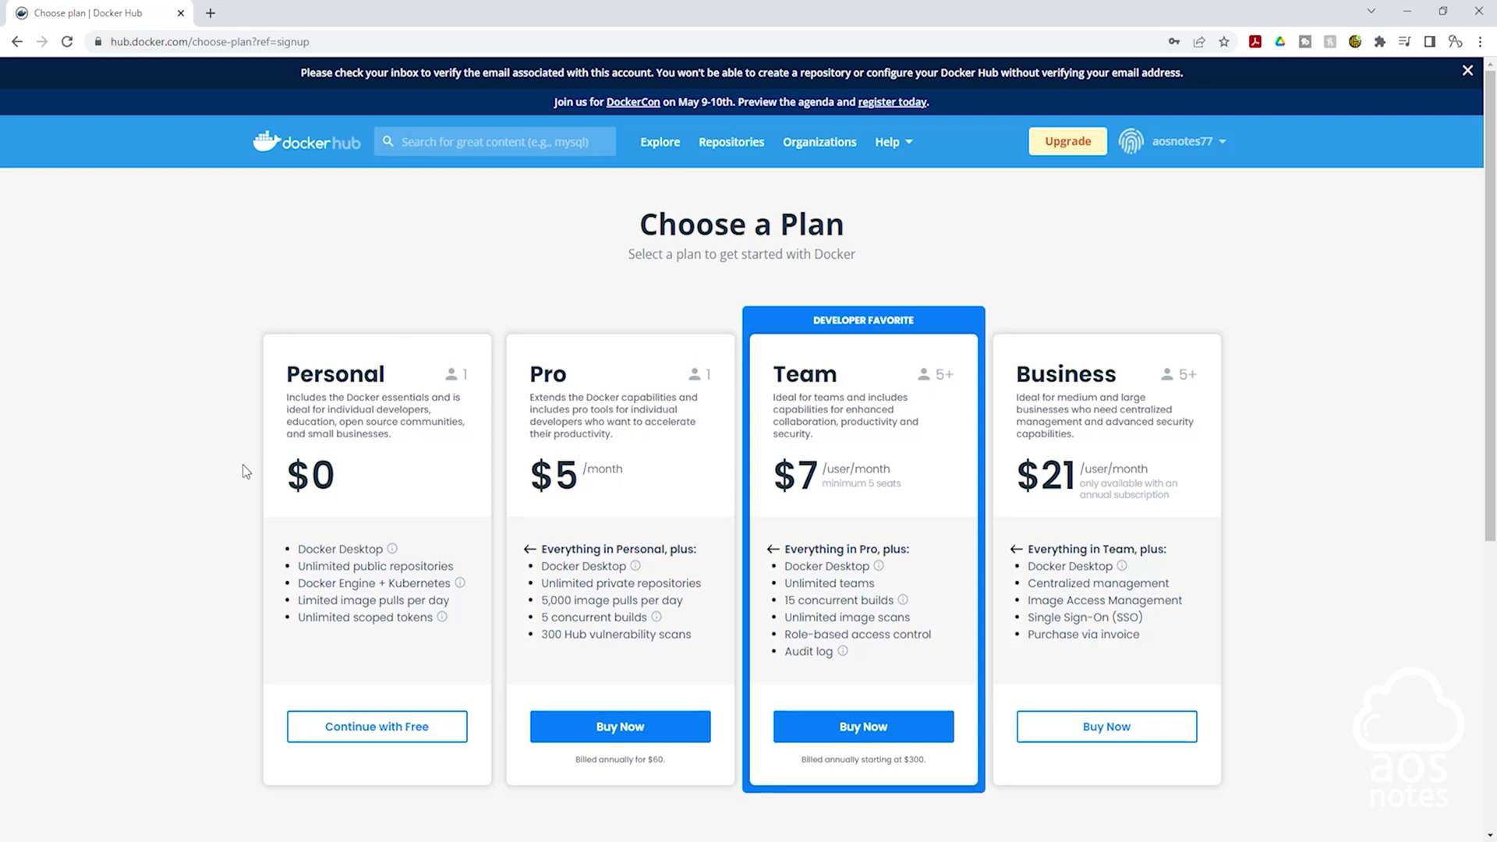
# Choose 'Continue with Free' under the Personal plan
pyautogui.click(377, 726)
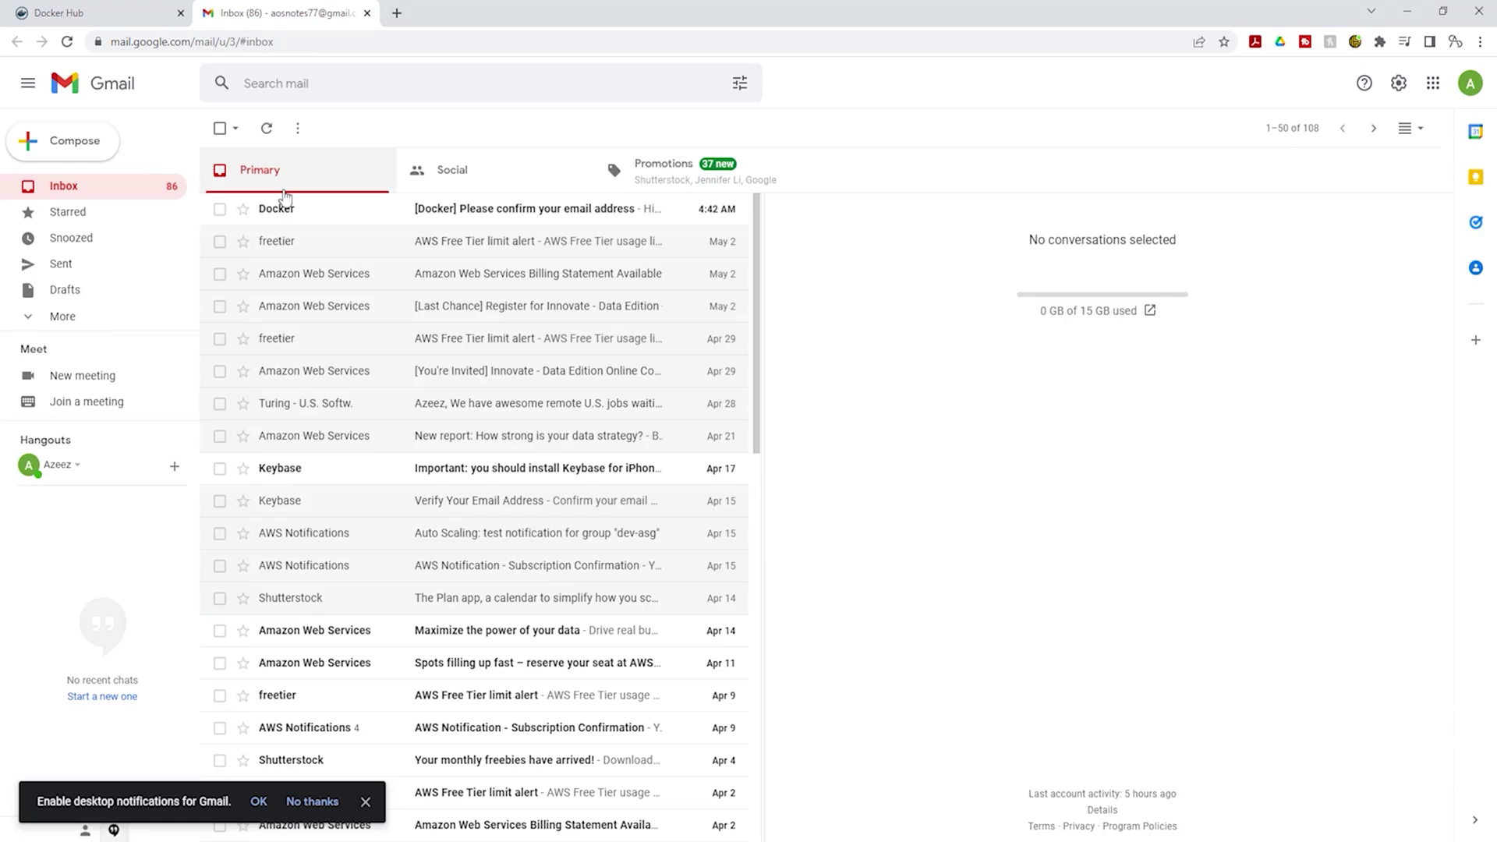
# Open Docker's 'Please confirm your email address' message and follow 'Verify email address'
pyautogui.click(346, 220)
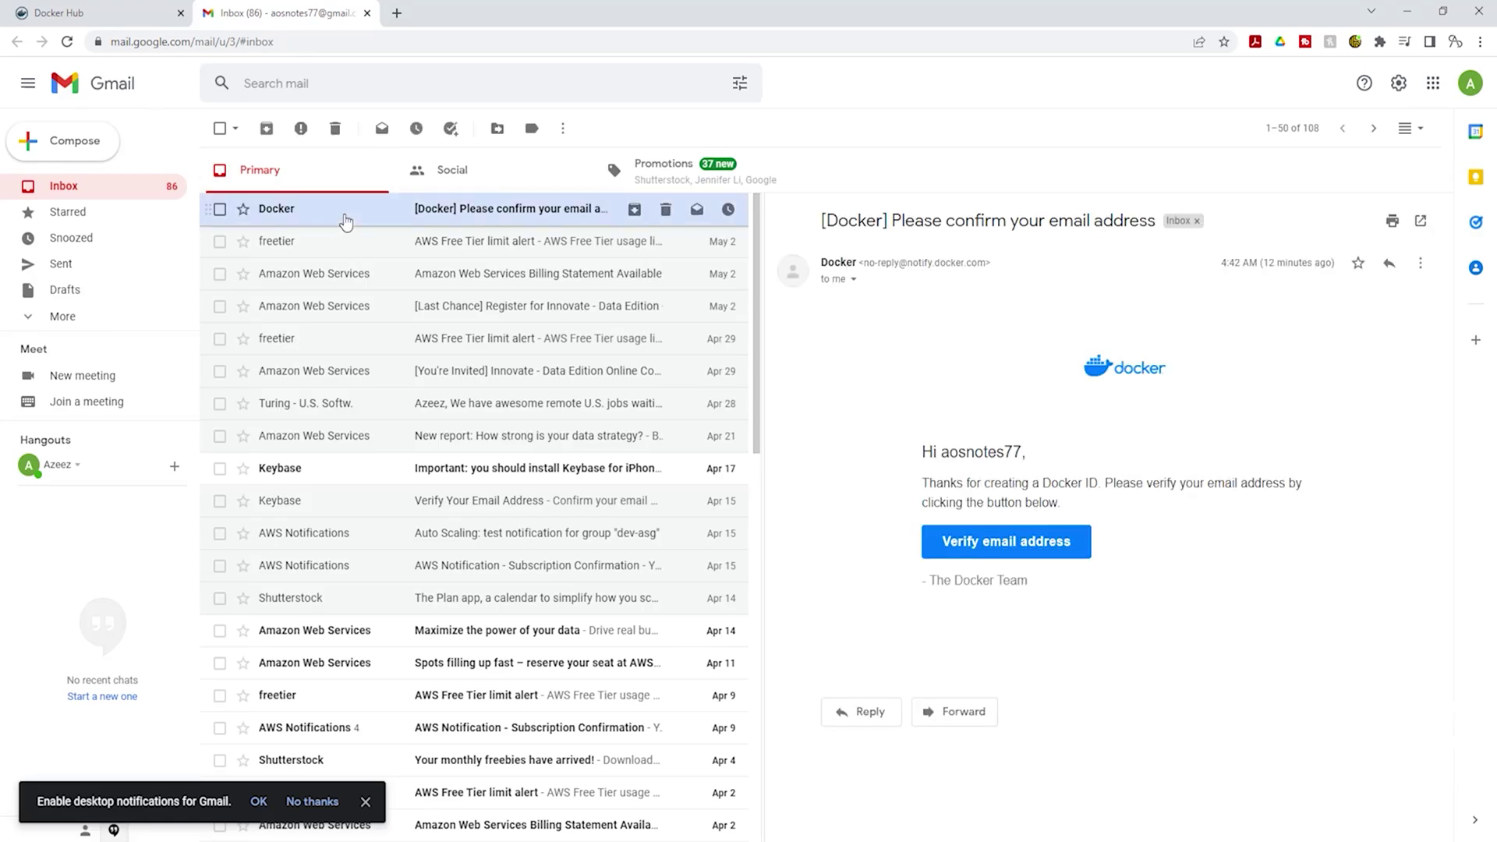
pyautogui.click(950, 545)
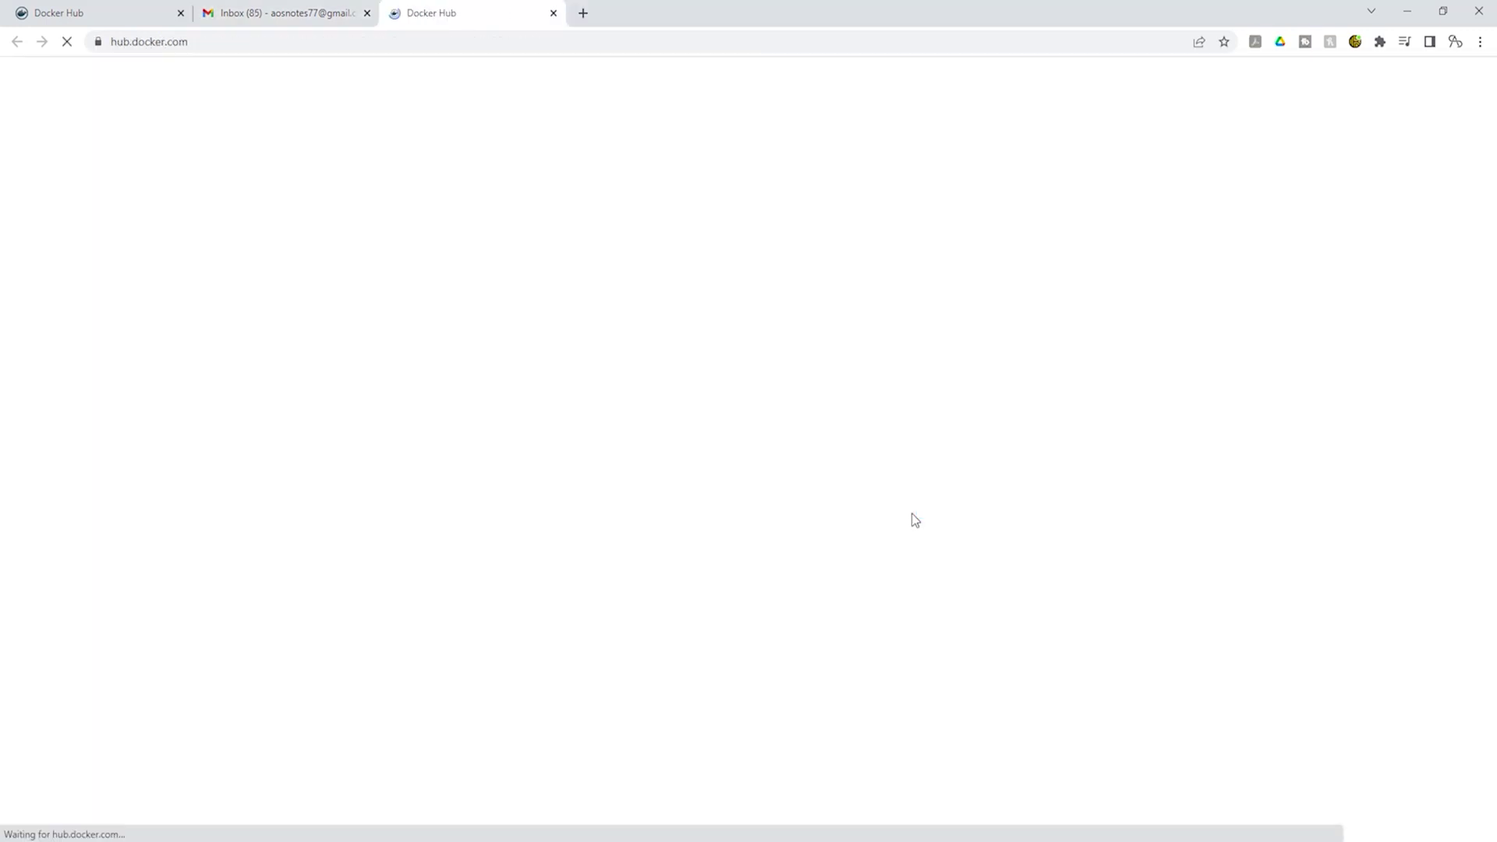